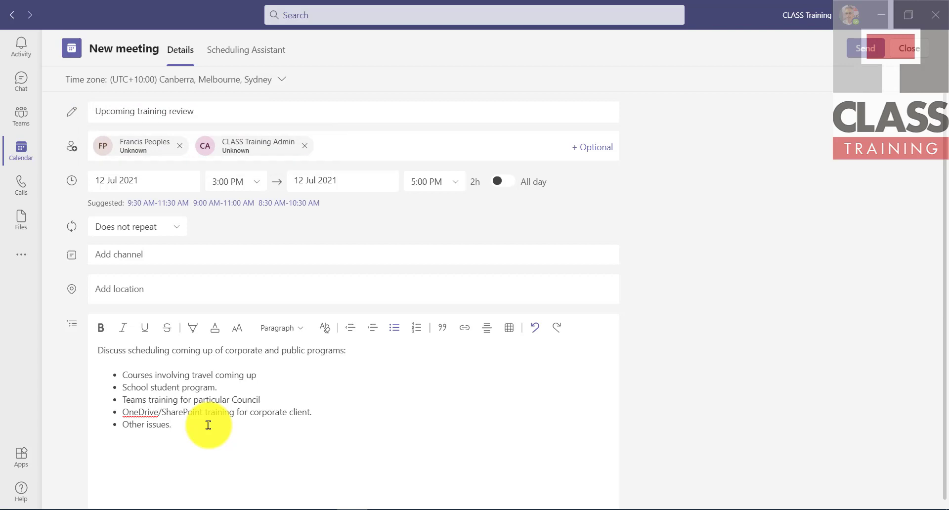
Step: Add the Meetings channel of the CLASS Training team to the Upcoming training review meeting and send the invitation
click(182, 252)
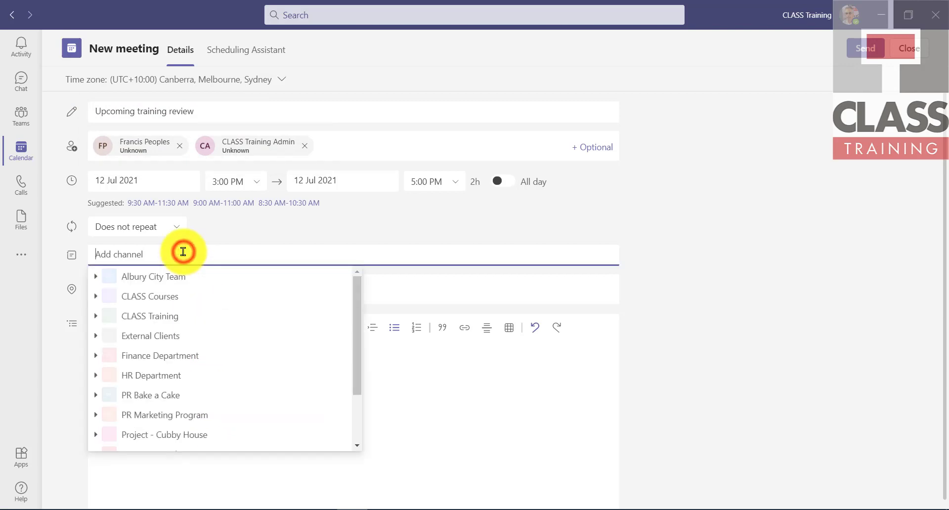
click(149, 317)
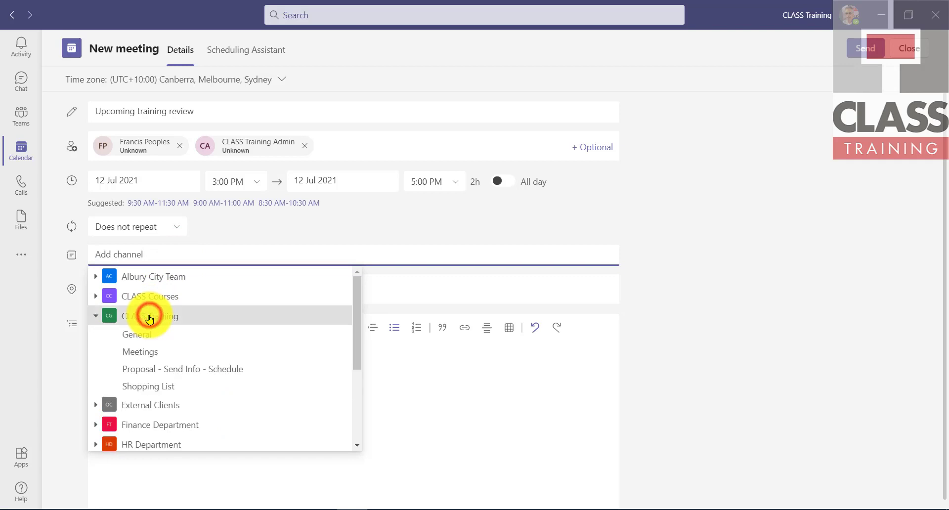
click(167, 357)
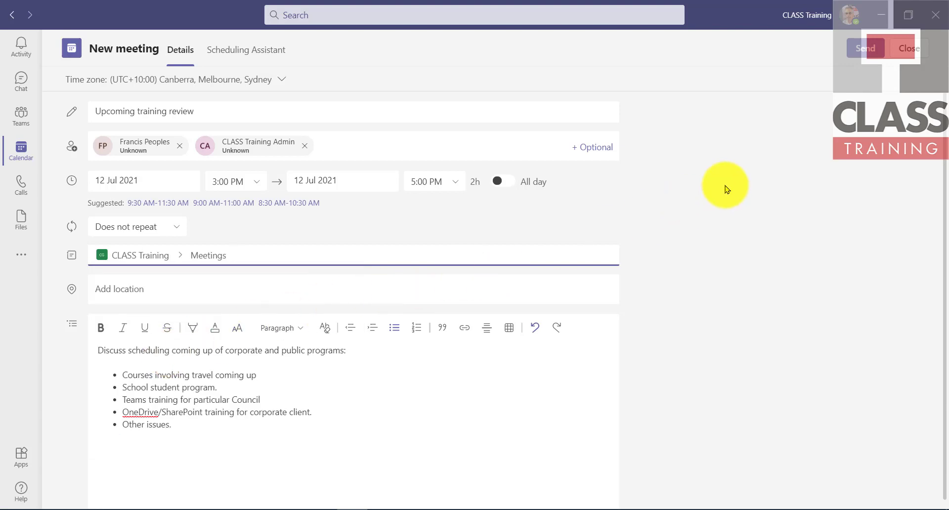
click(864, 48)
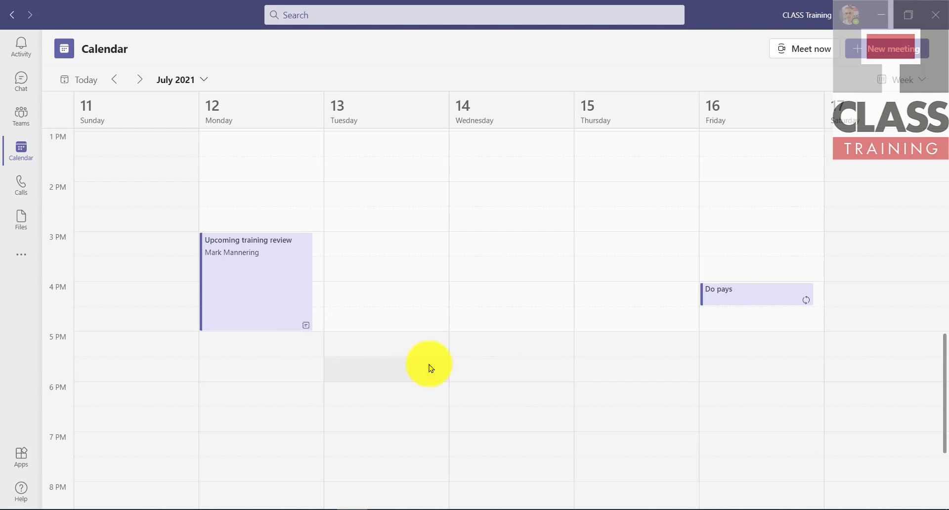
Step: Open the Upcoming training review meeting on Monday 12 July for editing, and join that meeting from the calendar
click(296, 277)
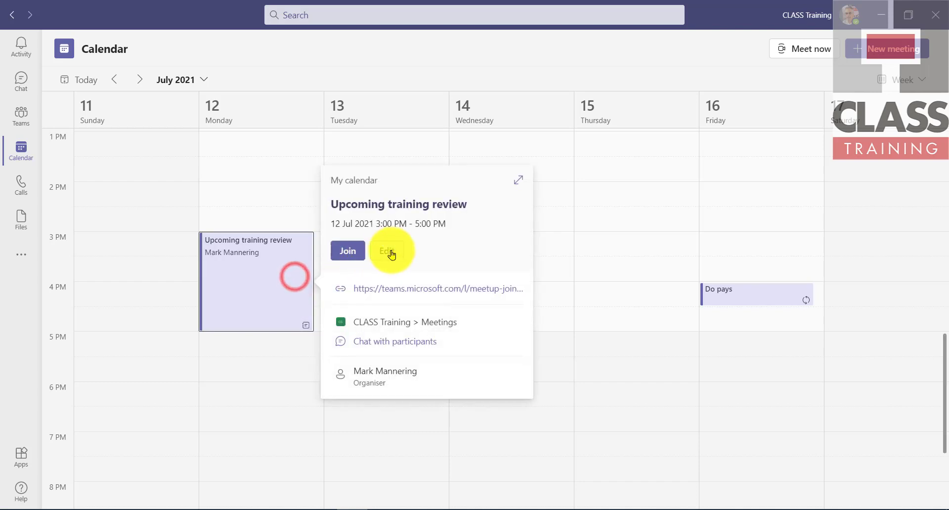
click(393, 249)
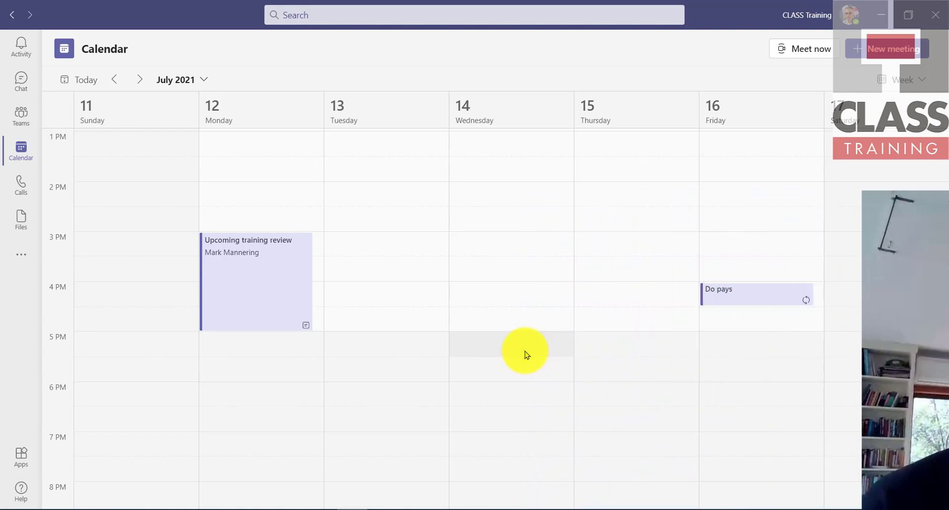
click(285, 295)
click(349, 253)
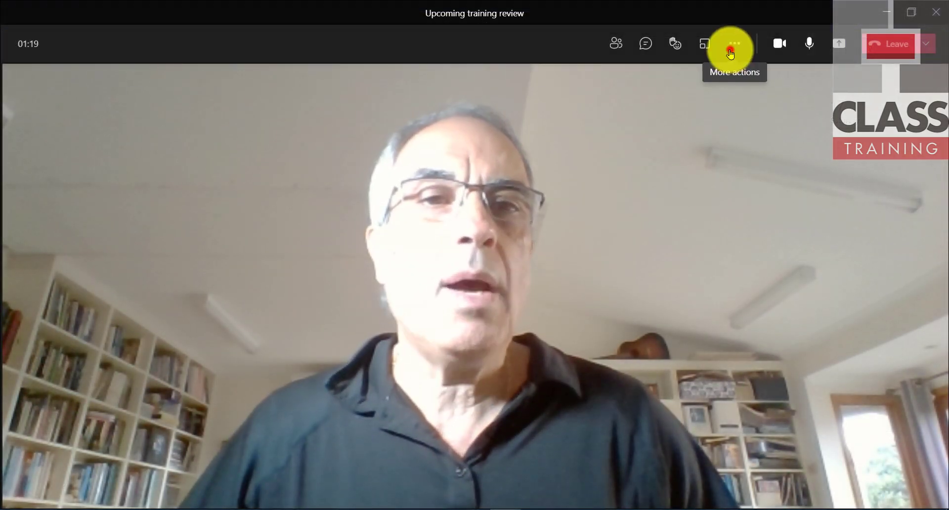
Step: Open the meeting notes in the running meeting and start taking notes
click(732, 45)
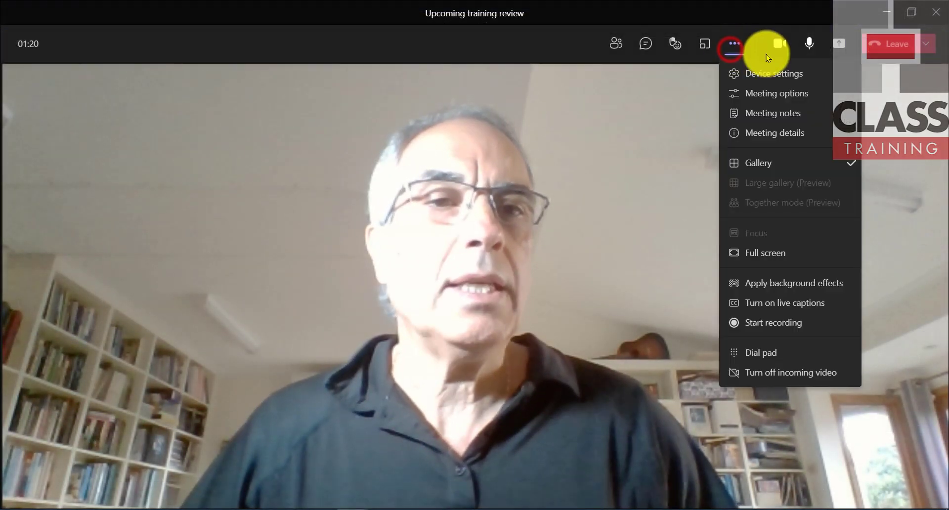
click(775, 113)
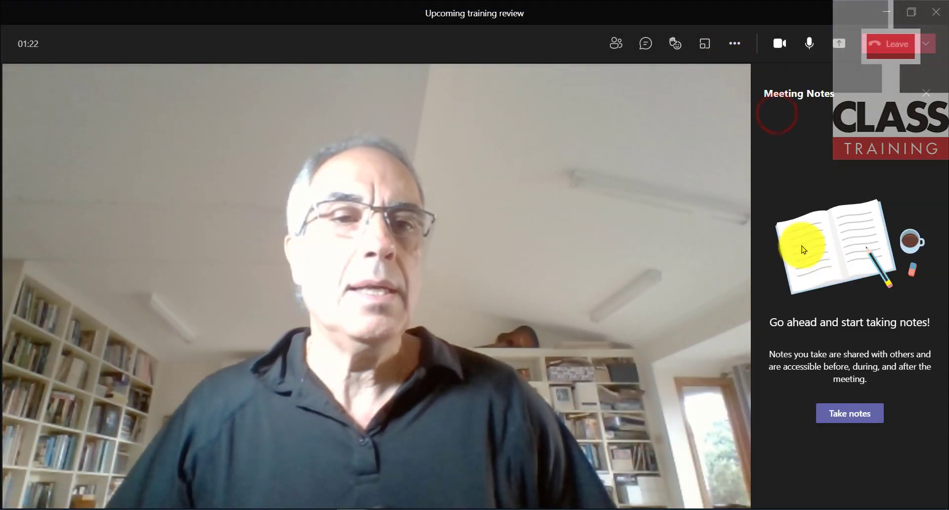
click(848, 413)
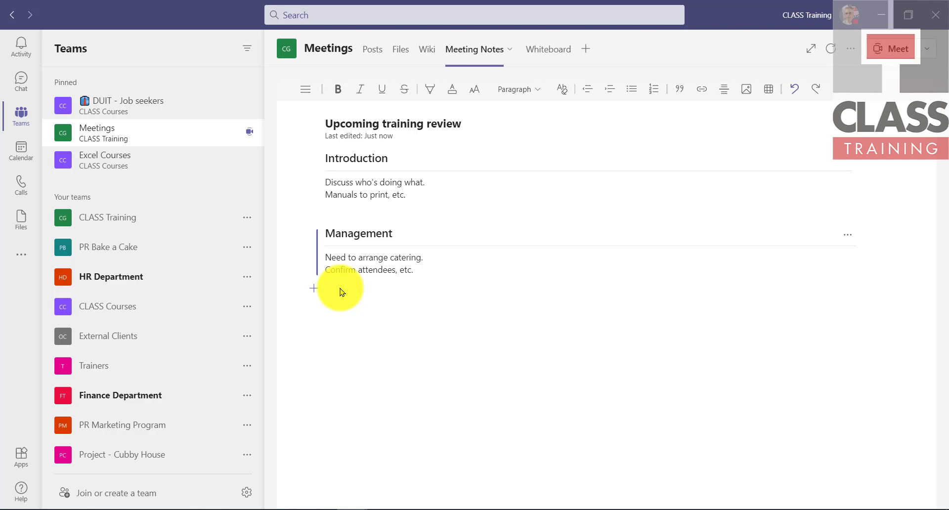
Step: Return to the Upcoming training review meeting window and end the meeting for everyone
key(alt+Tab)
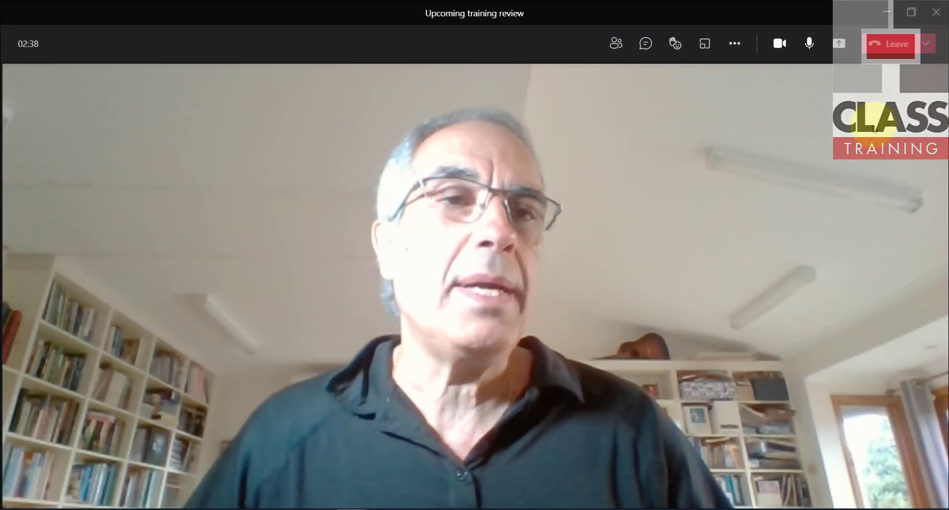
click(926, 43)
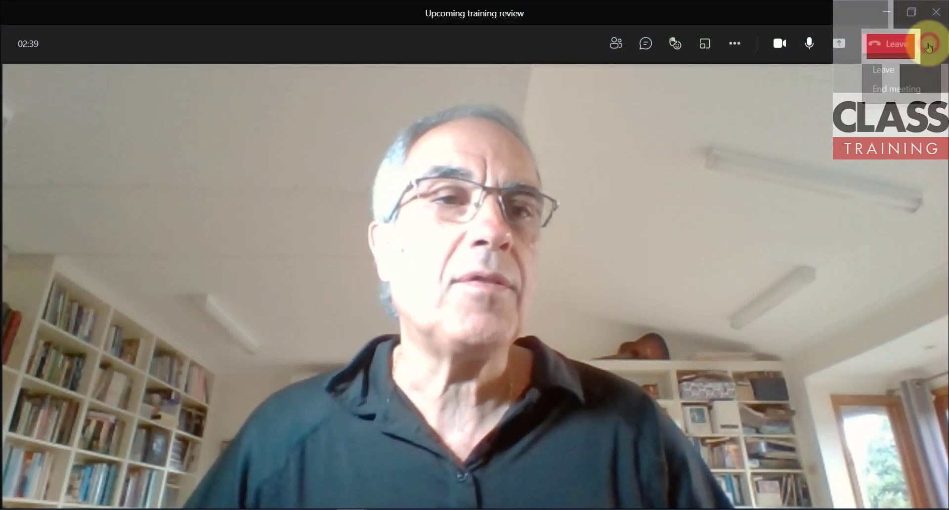
click(909, 89)
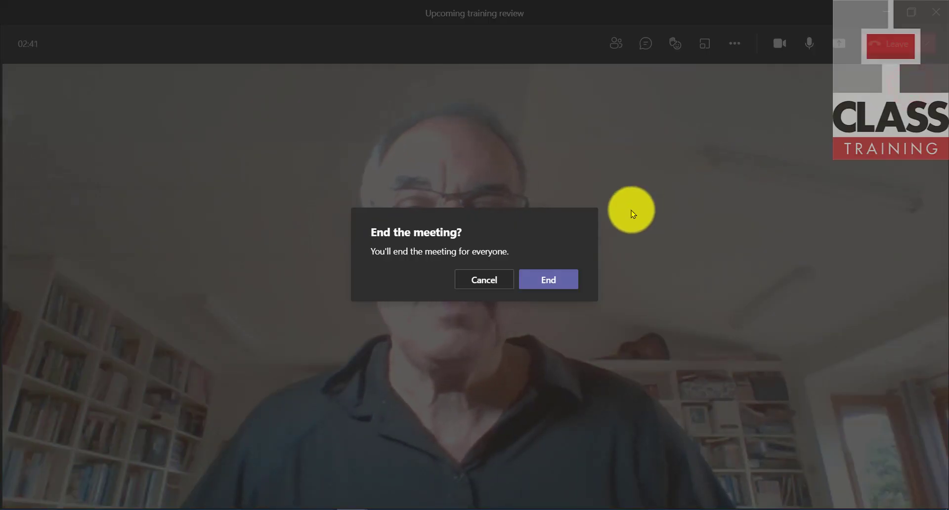
click(558, 281)
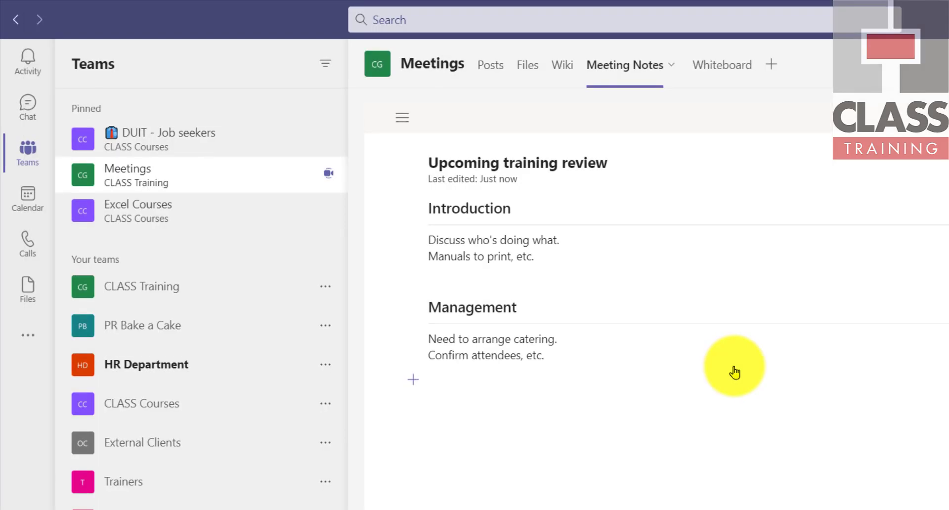
Step: Expand the CLASS Training team and open the Meeting Notes of its Meetings channel
click(214, 291)
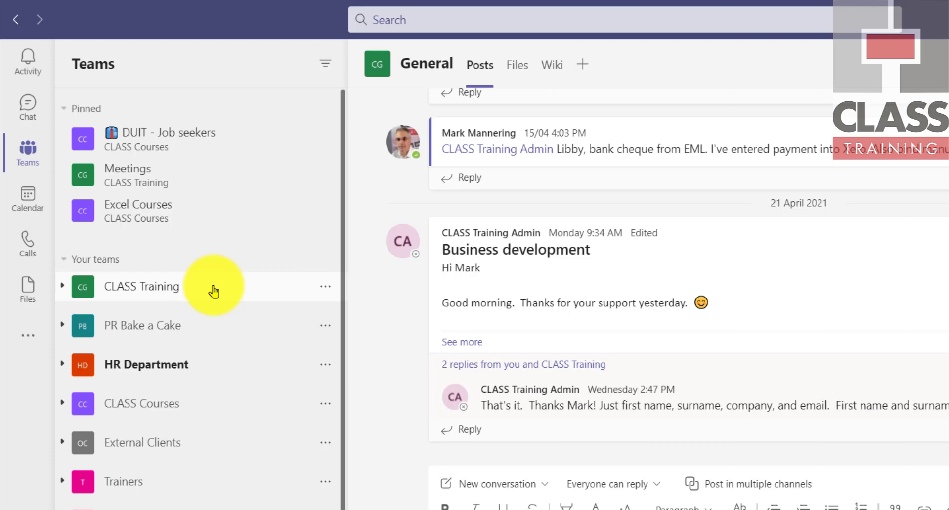
click(165, 292)
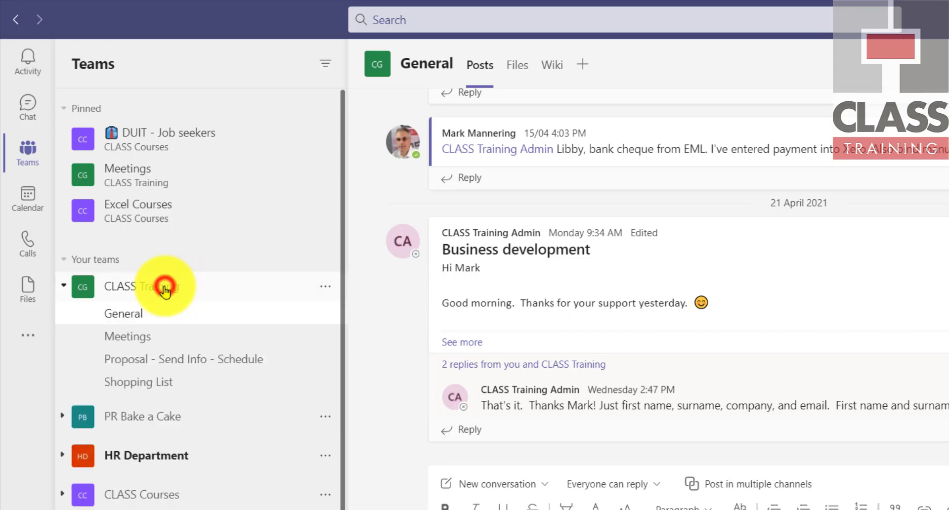
click(148, 340)
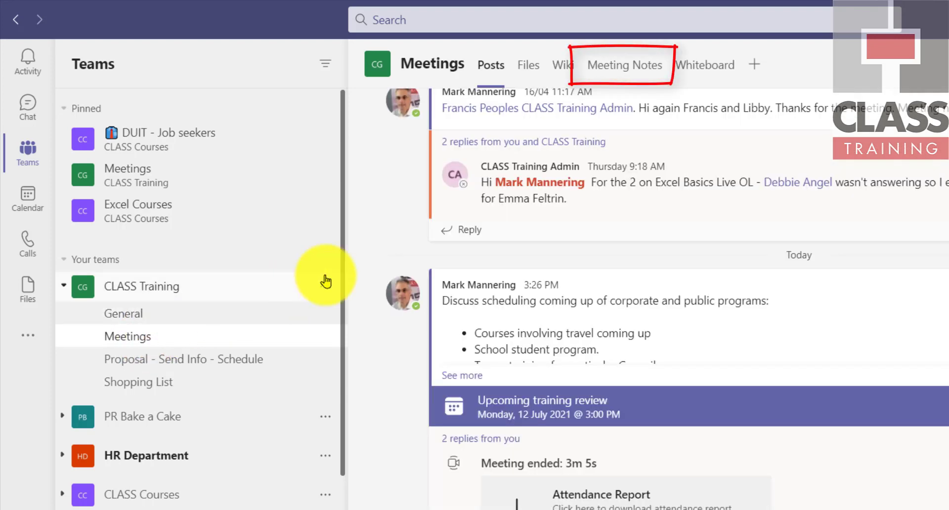
click(632, 73)
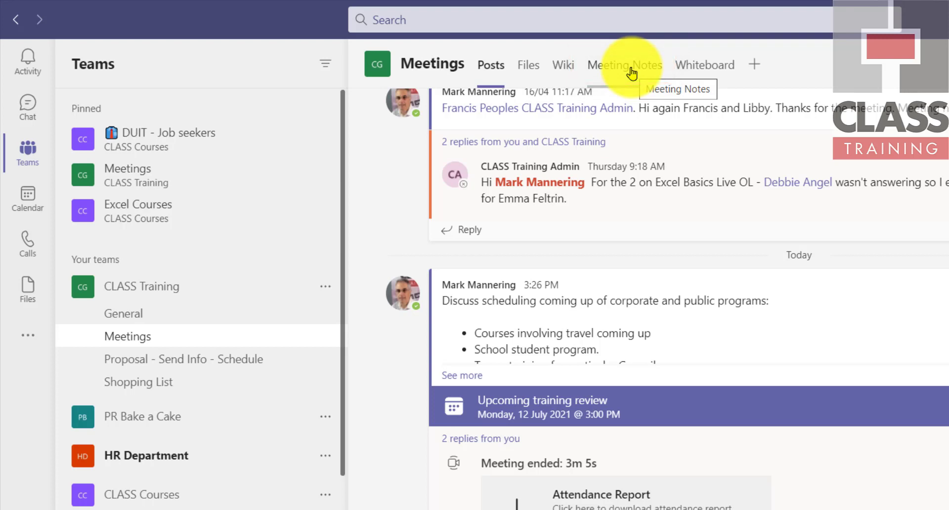
click(631, 73)
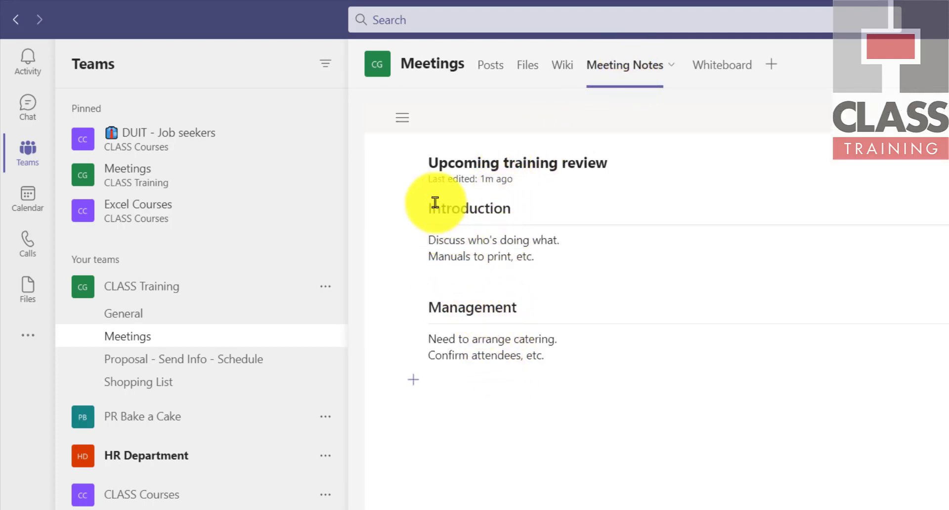
Step: Show the list of note pages and compare the course scheduling notes with the Upcoming training review notes
click(403, 124)
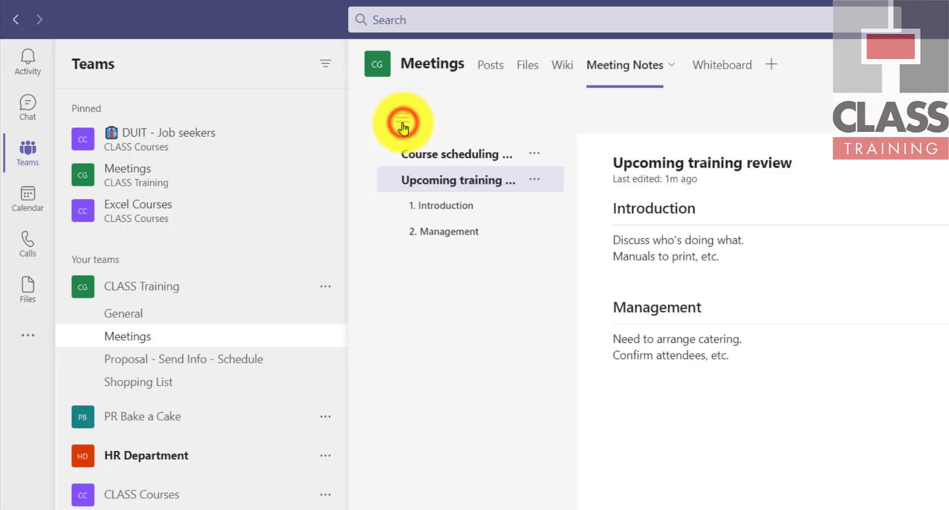
click(448, 159)
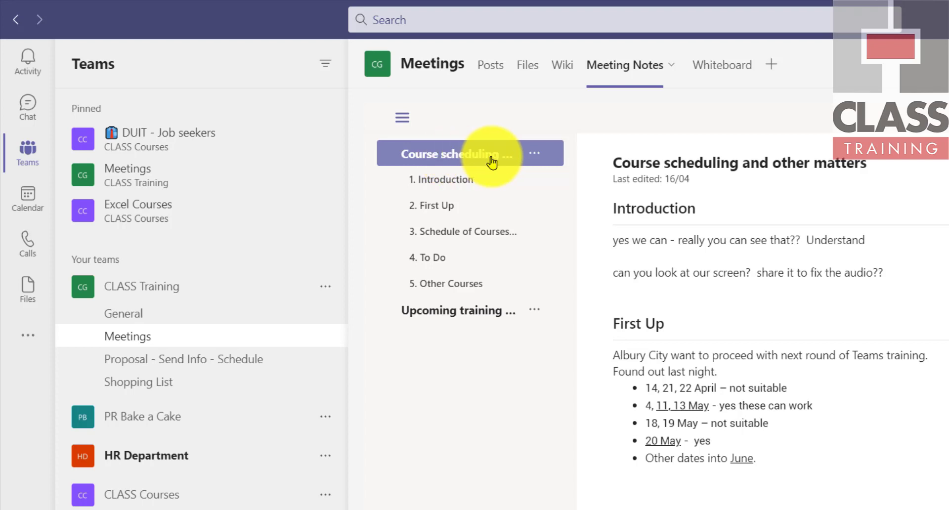
click(453, 312)
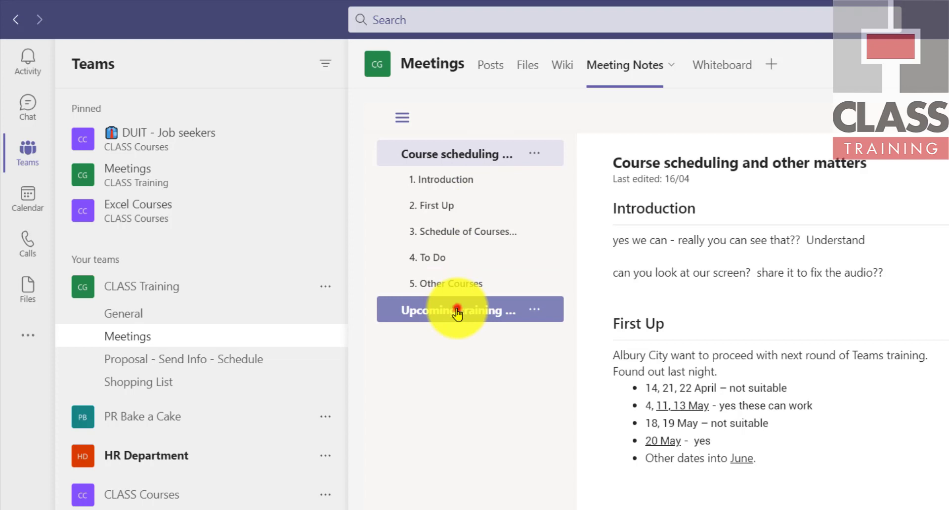
click(456, 156)
click(455, 311)
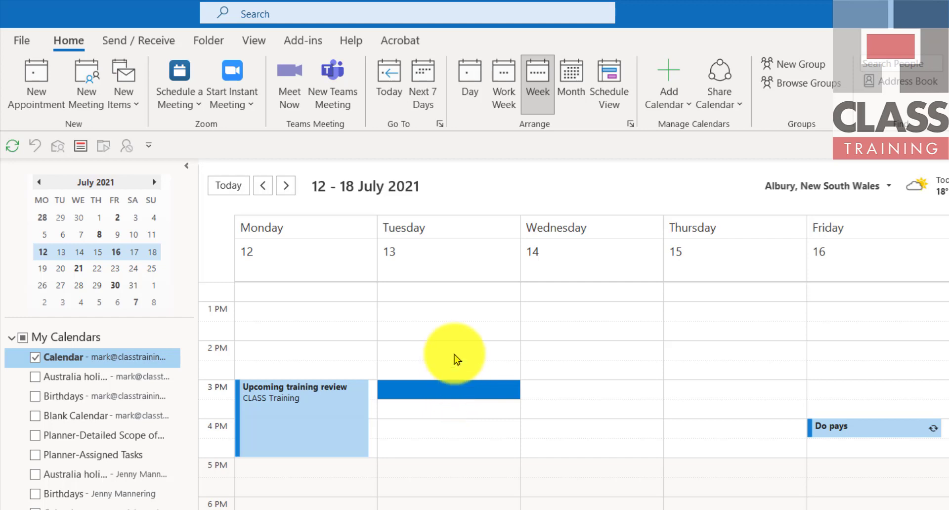
Step: Switch to the Outlook calendar and create a new Teams meeting for Tuesday 13 July 2021, 2:00 PM to 5:00 PM
click(312, 435)
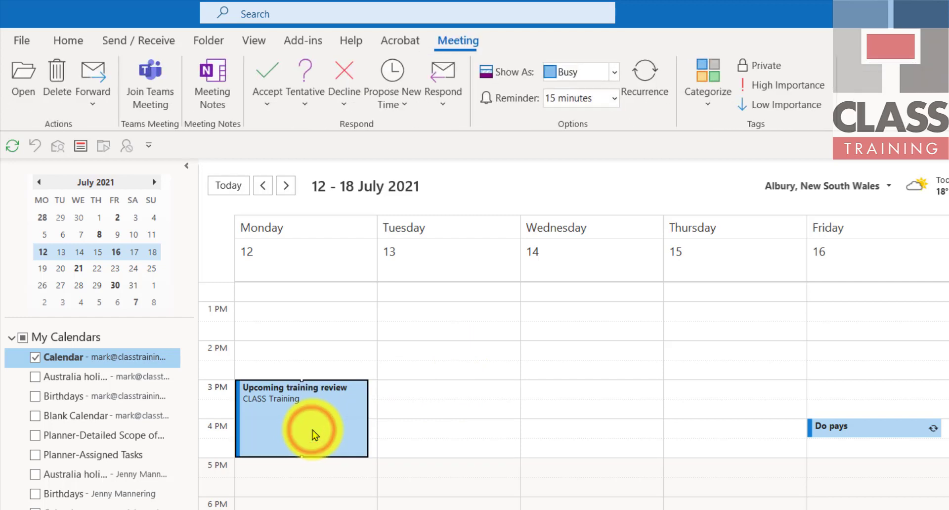
mouse_move(313, 434)
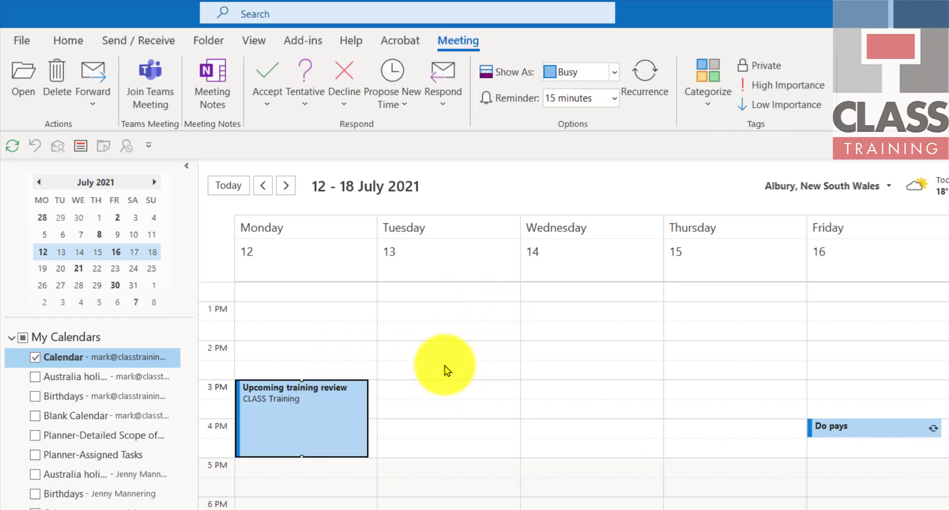
click(442, 347)
drag(442, 366, 440, 443)
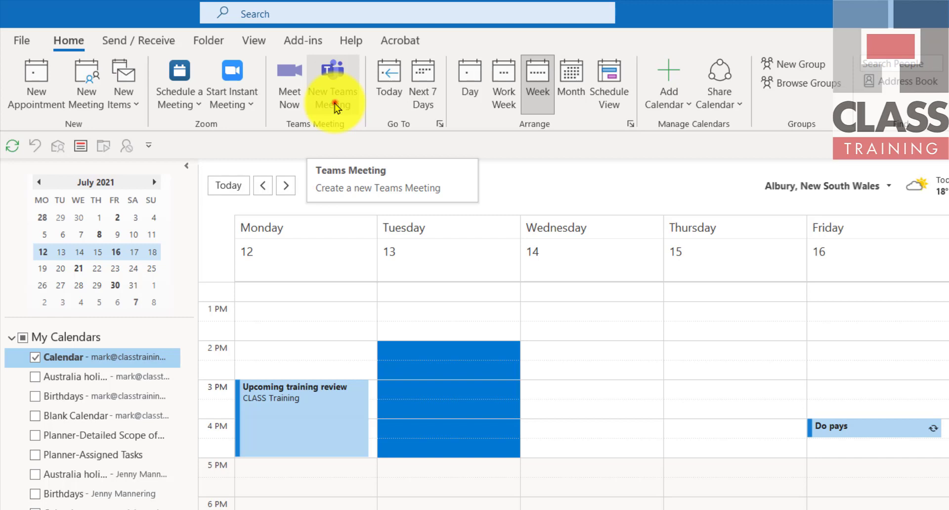
click(334, 105)
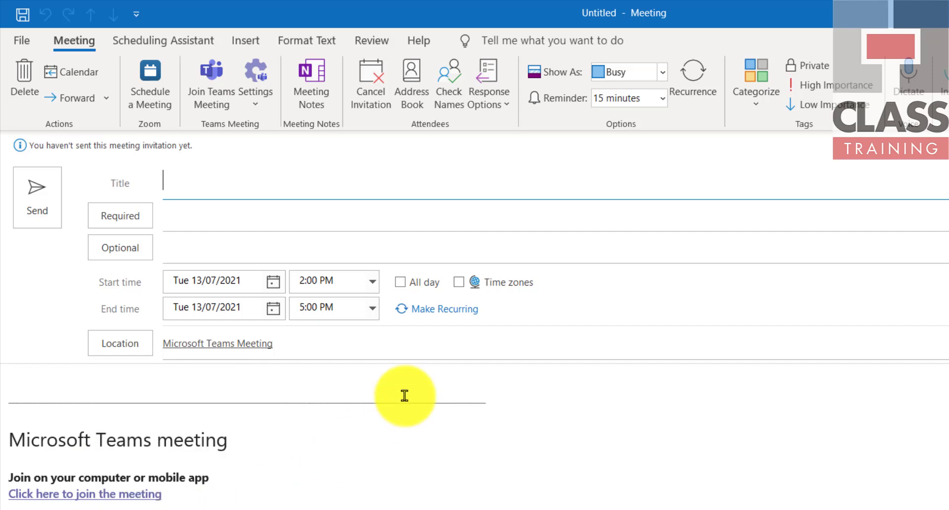
Step: Title the meeting "Meeting Whatever" and send the invitation to the required attendees, including CLASS Training Admin
text(Meeting Whateve)
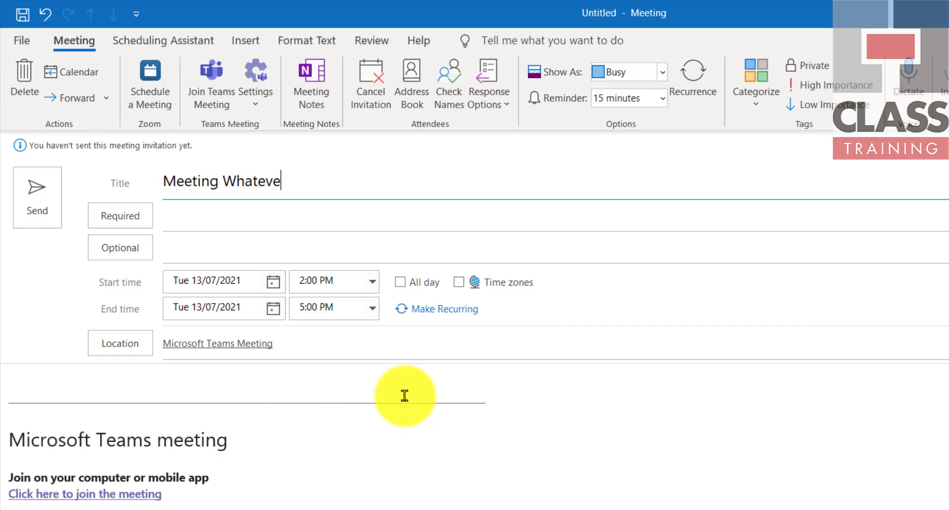
text(r)
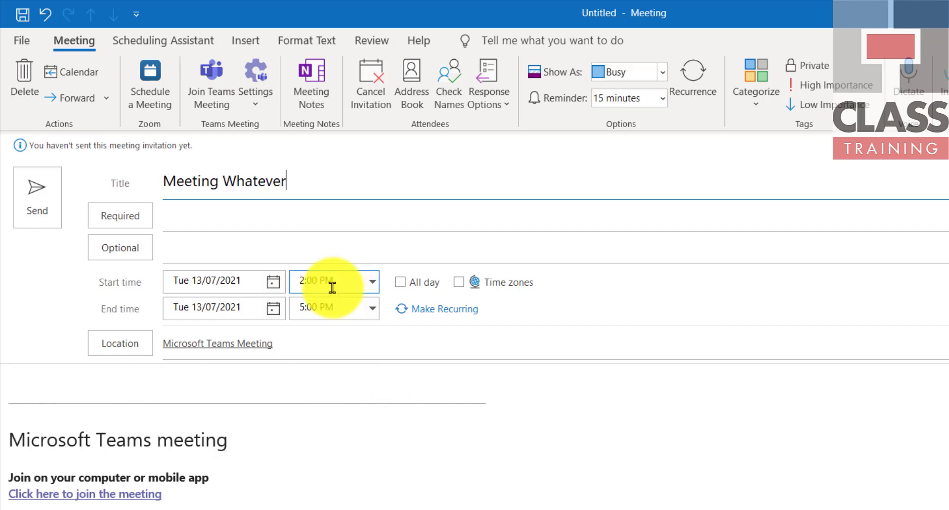
click(460, 271)
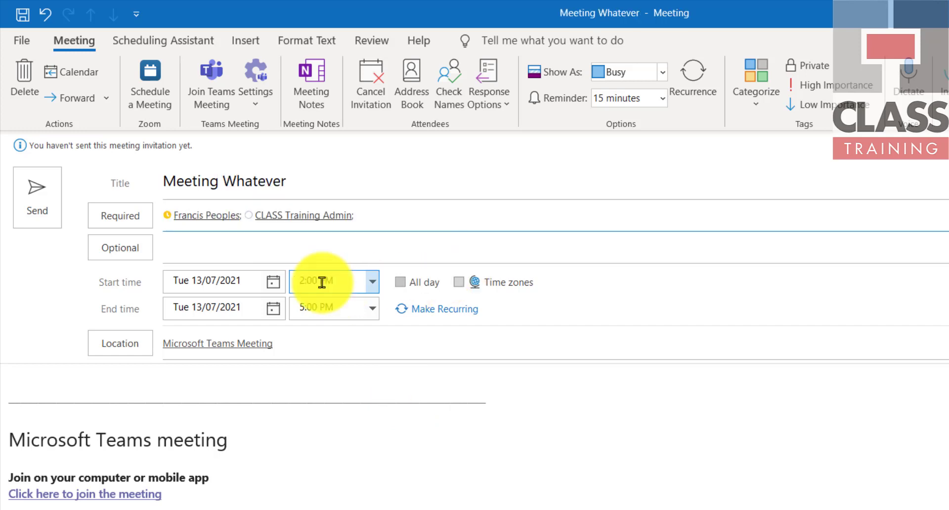
click(35, 198)
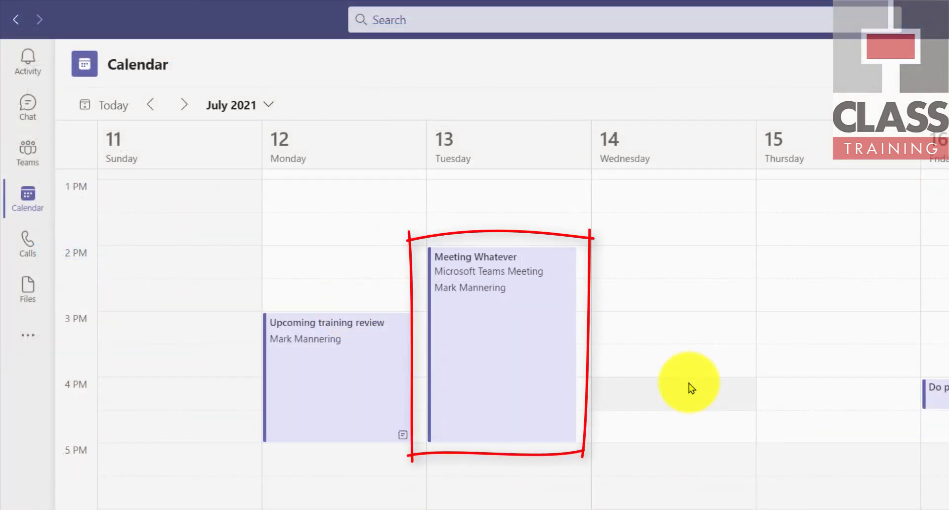
Step: Switch to the Teams calendar and open the Meeting Whatever event on Tuesday 13 July for editing
click(514, 337)
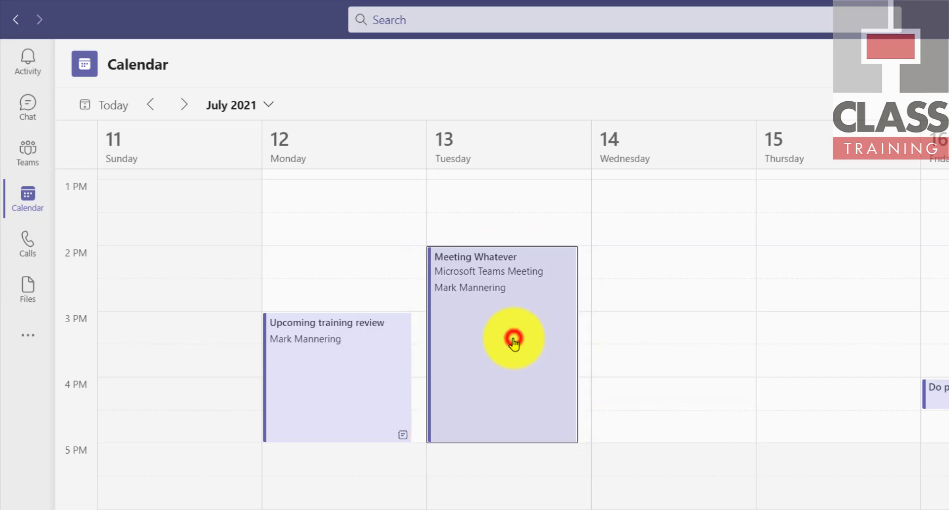
click(672, 295)
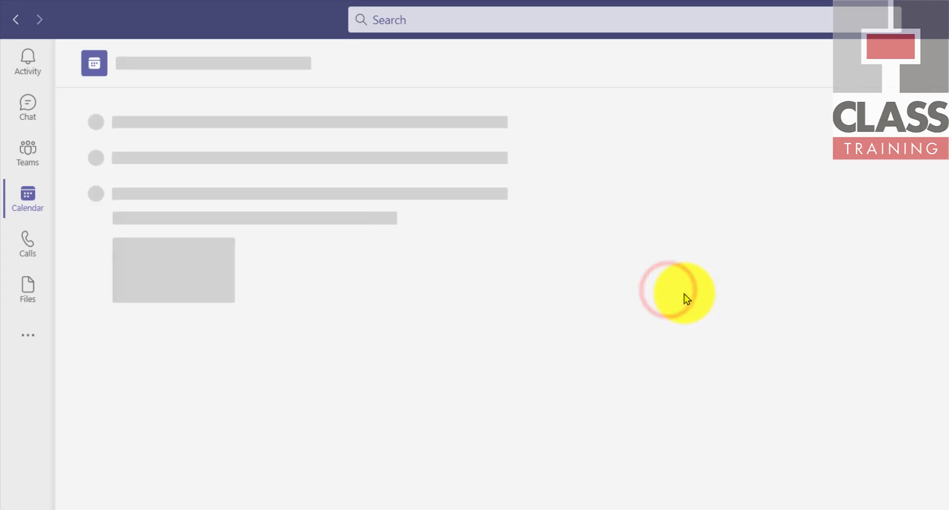